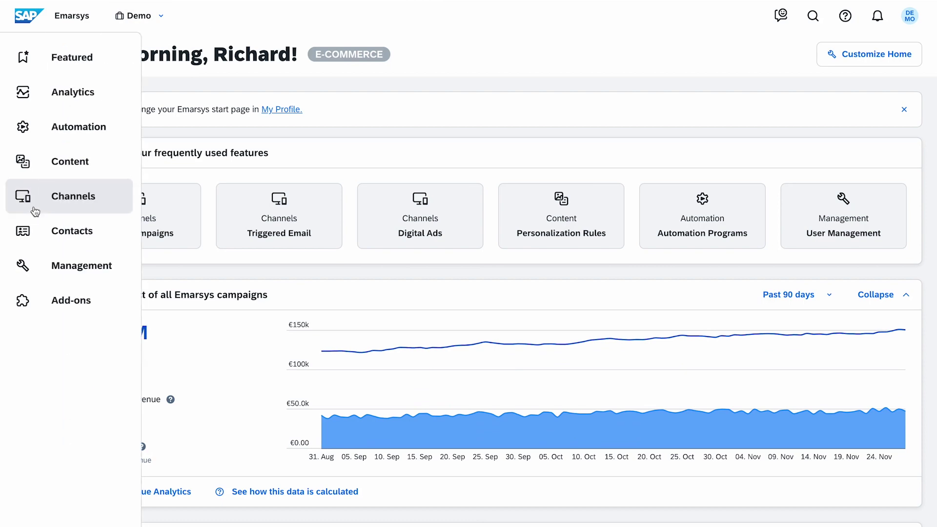
# Open Digital Ads under Channels and show its connected Facebook, Google and TikTok ad accounts.
pyautogui.click(44, 209)
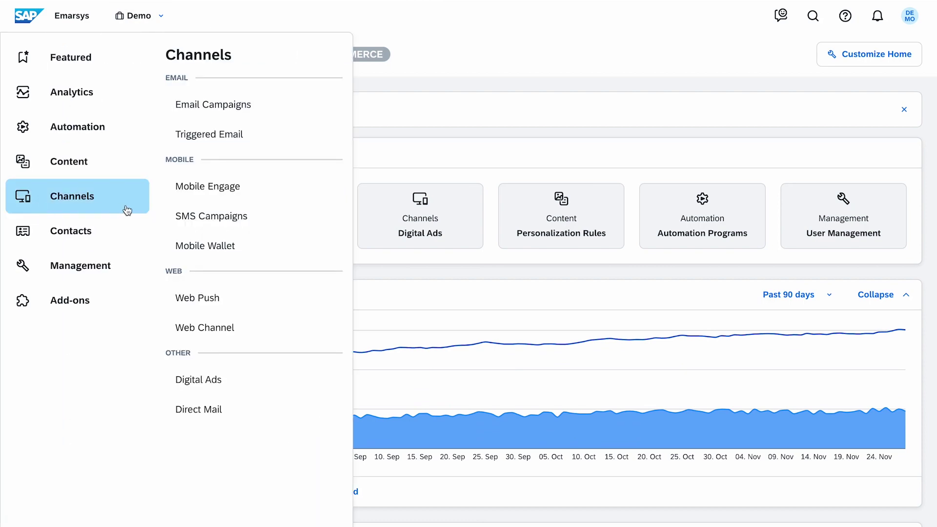
pyautogui.click(284, 382)
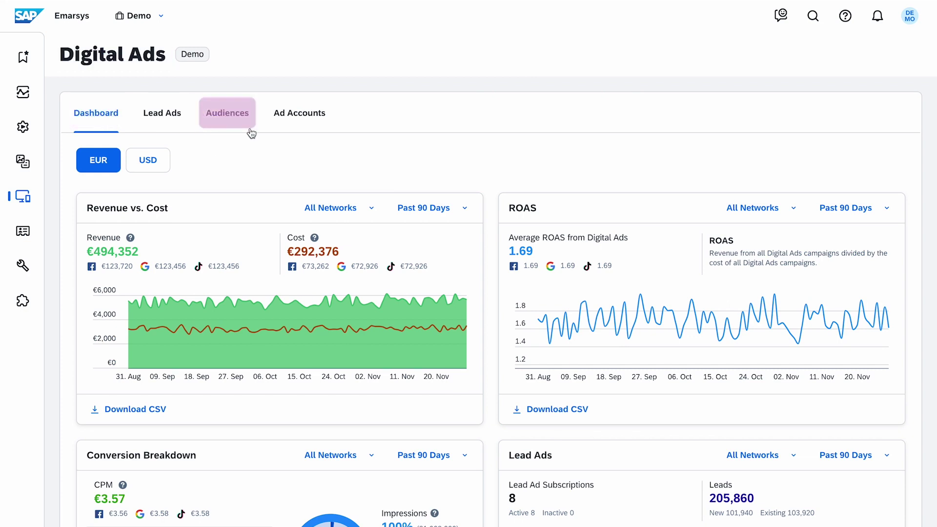
pyautogui.click(303, 126)
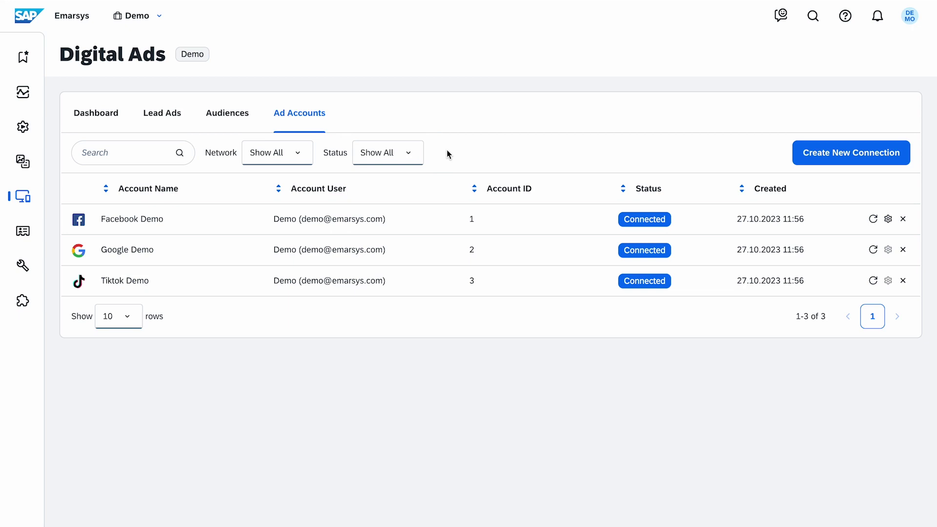
pyautogui.click(803, 162)
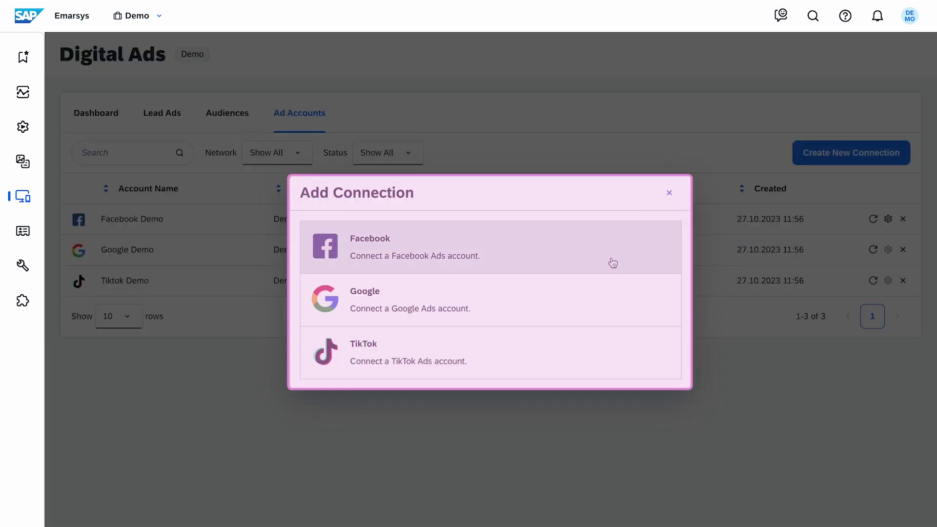
pyautogui.click(624, 295)
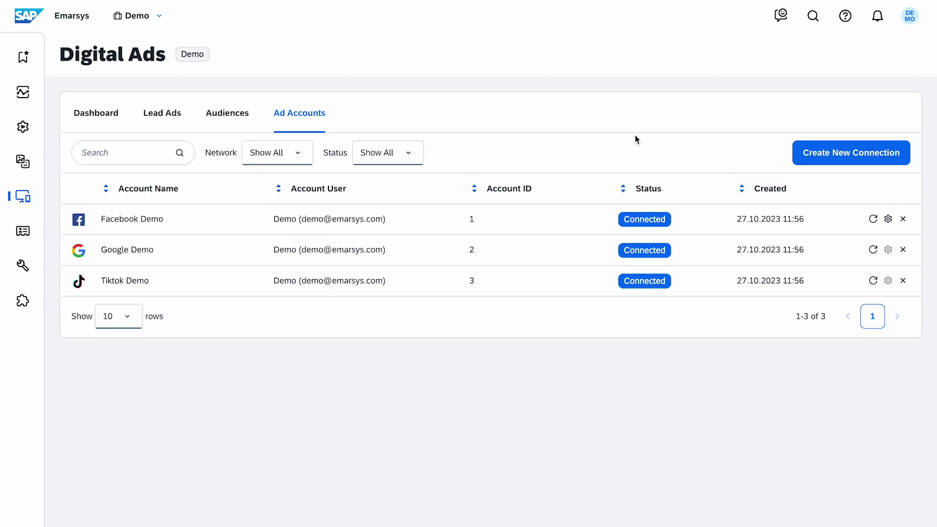
pyautogui.click(890, 226)
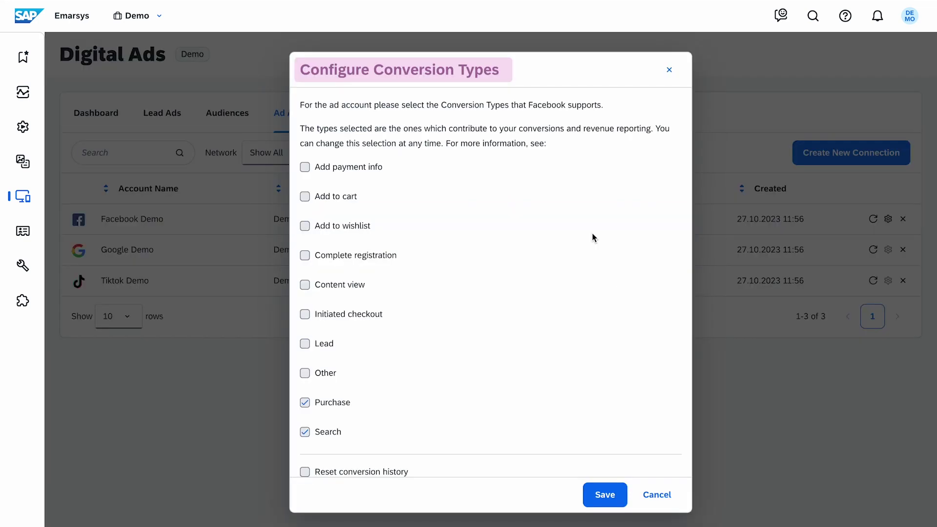
pyautogui.scroll(-1, 594, 237)
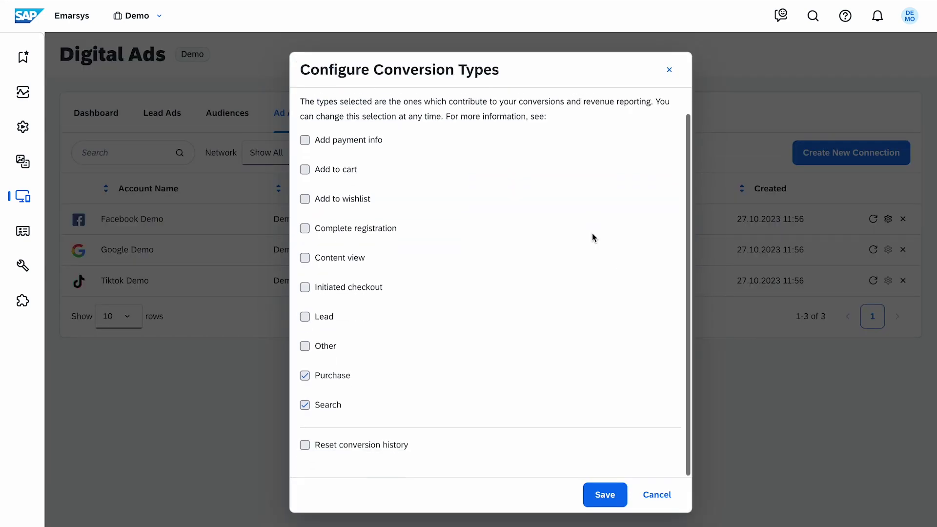
pyautogui.scroll(1, 593, 236)
pyautogui.click(669, 72)
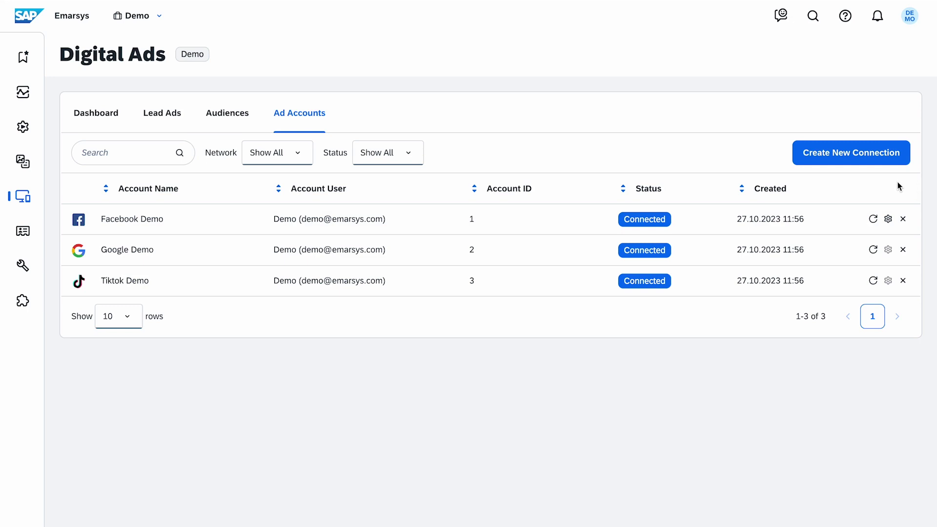
# Switch Digital Ads to the Lead Ads tab listing six lead ad subscriptions.
pyautogui.click(182, 126)
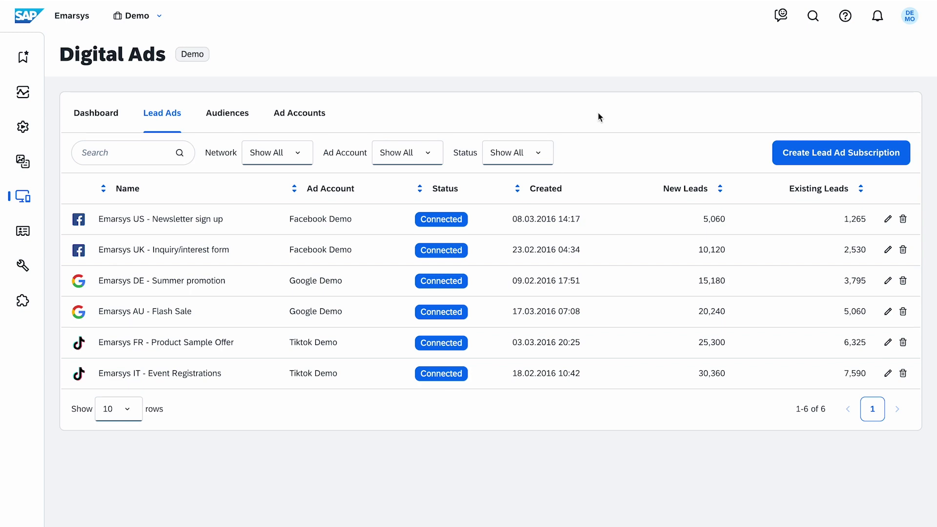
# Save a Google lead ad subscription for Google Demo, Lead Campaign 02, Event registrations form.
pyautogui.click(780, 163)
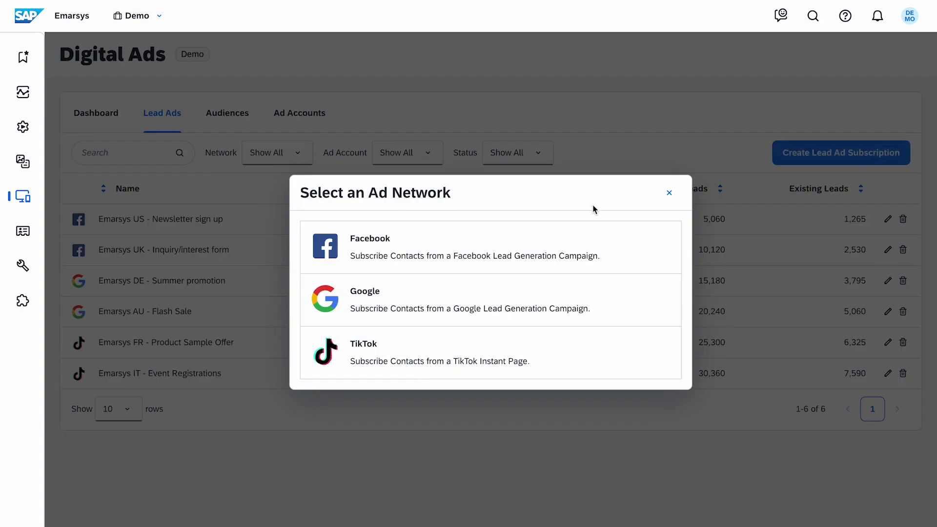
pyautogui.click(624, 299)
pyautogui.click(467, 168)
pyautogui.click(456, 215)
pyautogui.click(485, 226)
pyautogui.click(473, 290)
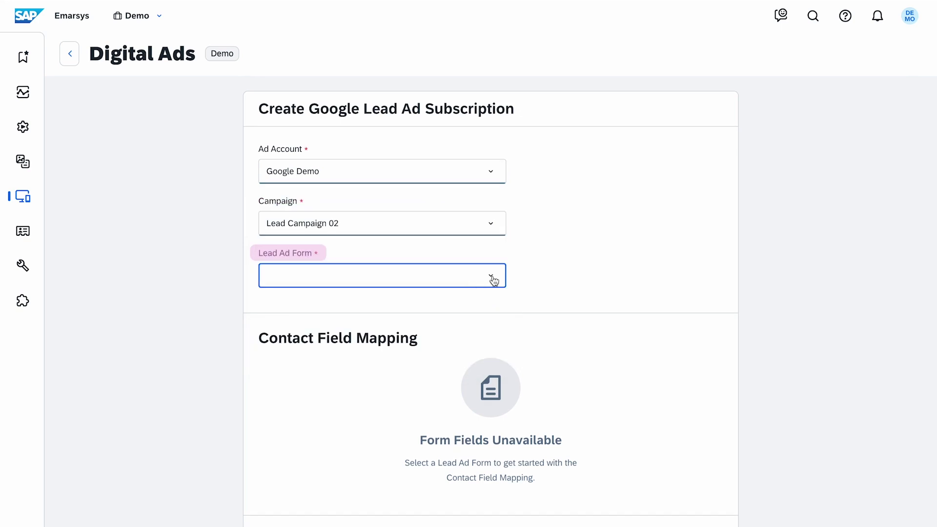
pyautogui.click(490, 277)
pyautogui.click(436, 349)
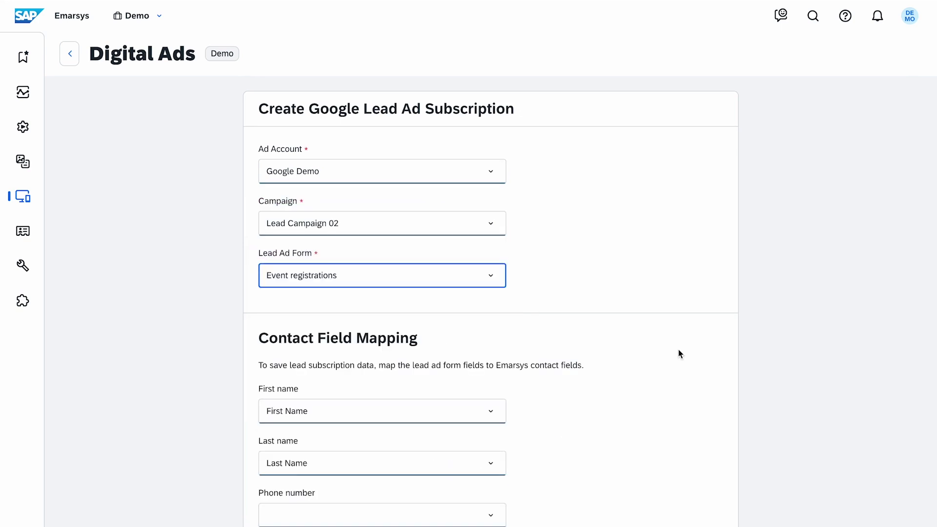
pyautogui.scroll(-3, 680, 353)
pyautogui.scroll(-1, 679, 351)
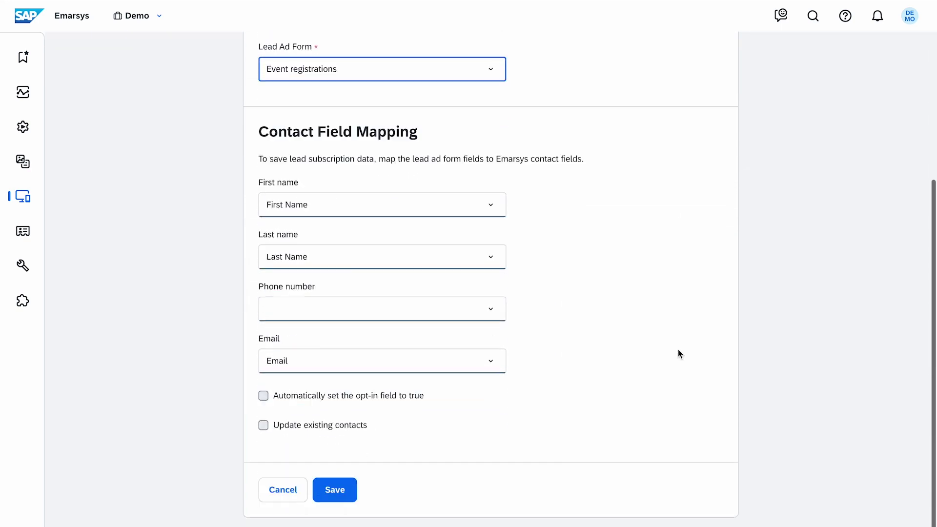
pyautogui.click(350, 493)
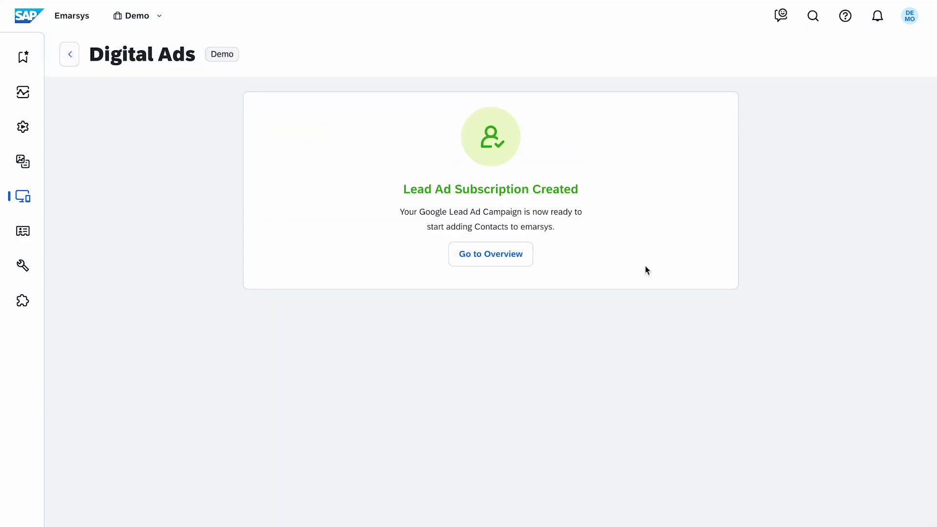
# Return to the lead ads overview, then browse the segment, lookalike and automation audiences list.
pyautogui.click(526, 265)
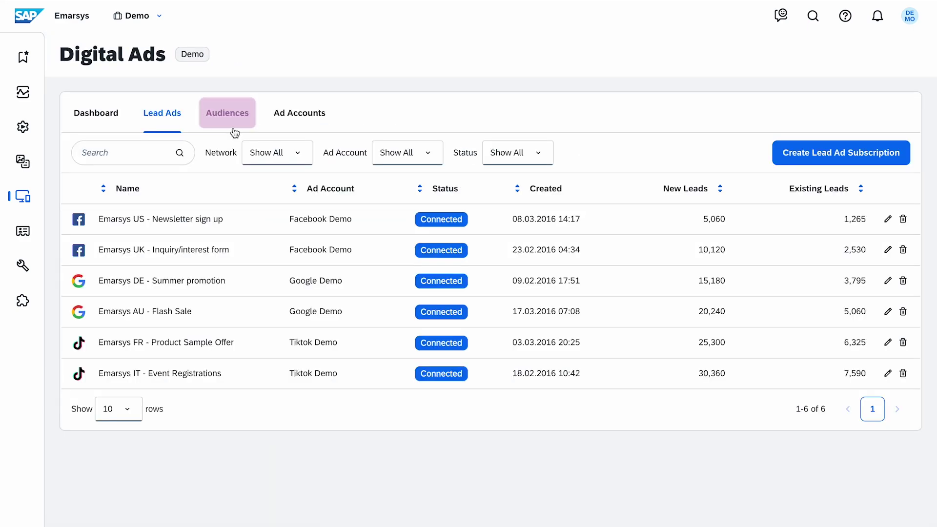
pyautogui.click(235, 132)
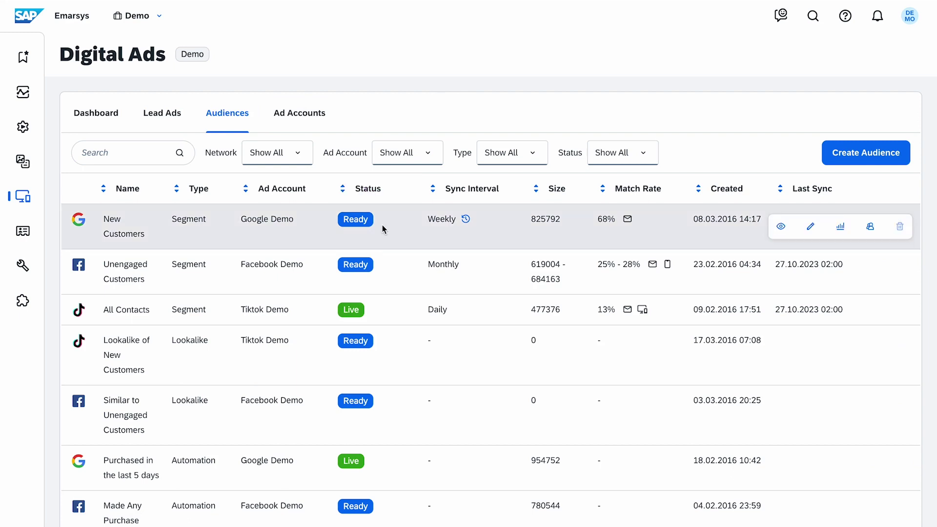
pyautogui.scroll(-3, 397, 312)
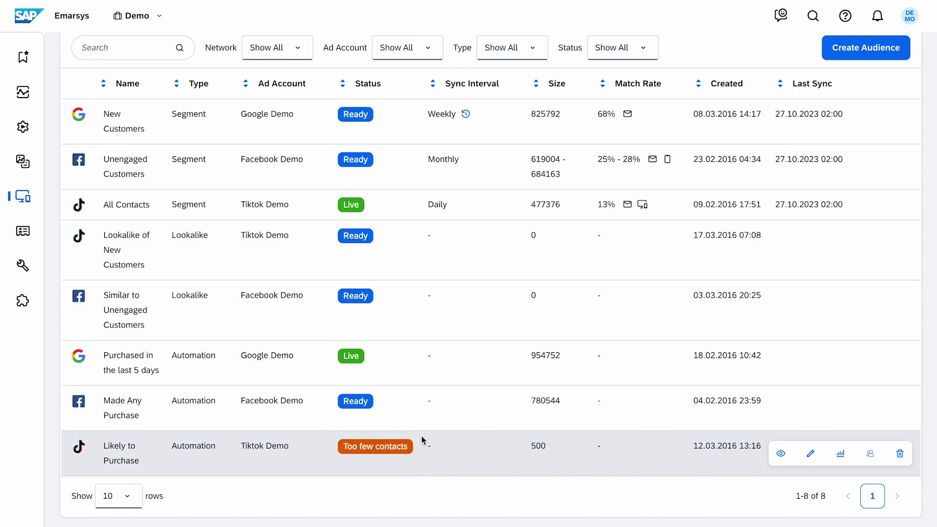
pyautogui.scroll(2, 416, 347)
pyautogui.scroll(1, 416, 347)
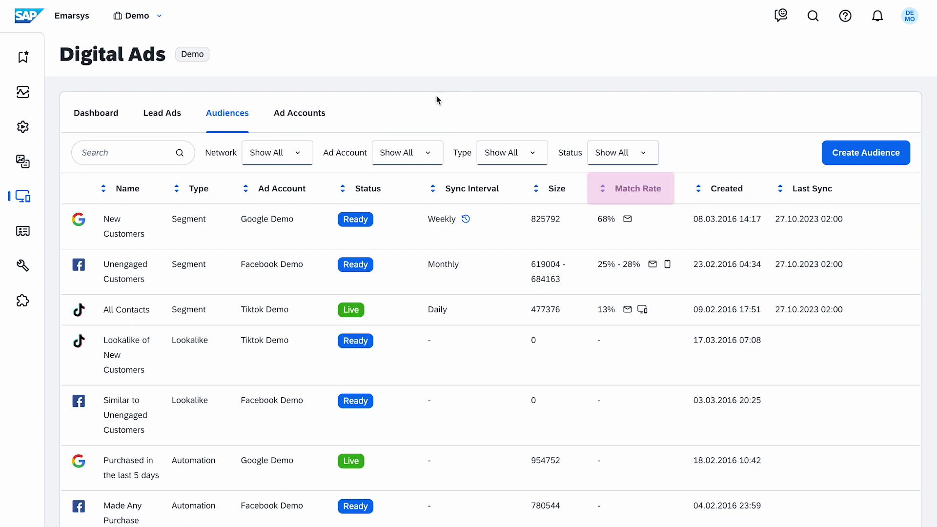
pyautogui.moveTo(659, 263)
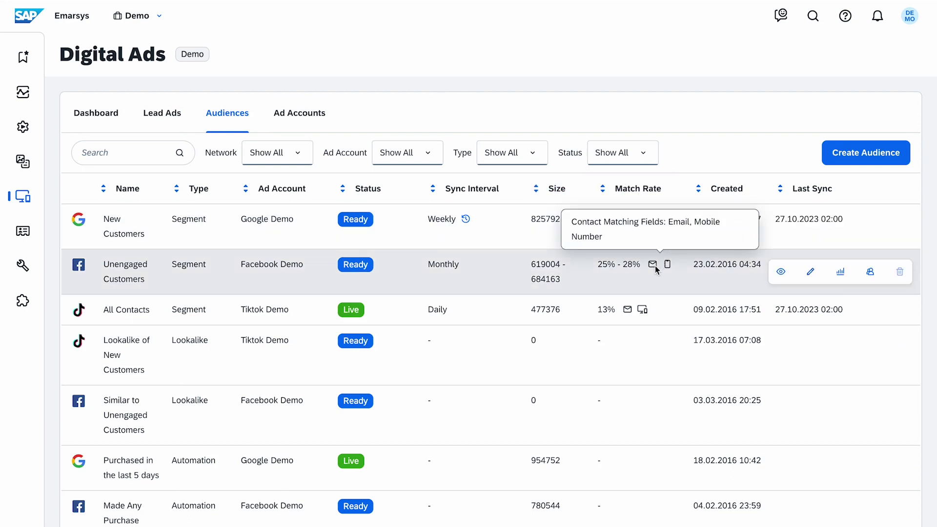
pyautogui.moveTo(646, 309)
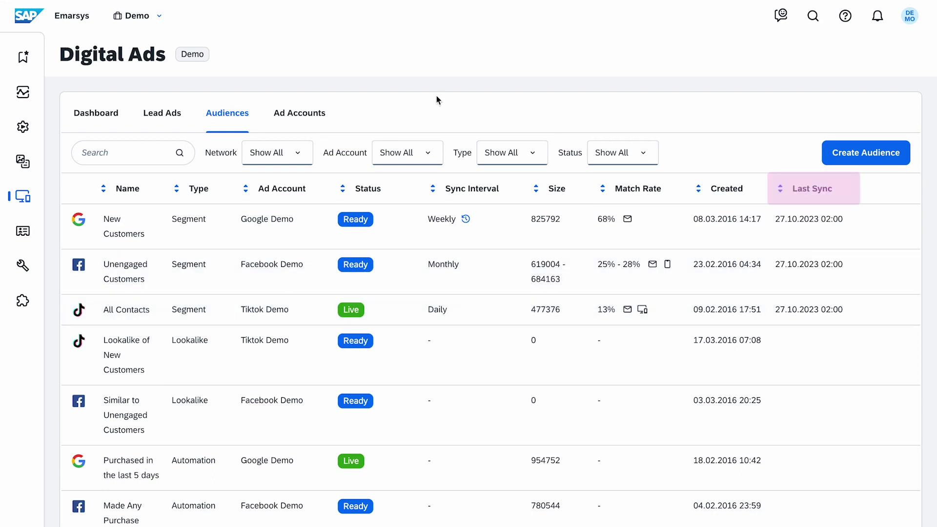
pyautogui.moveTo(819, 239)
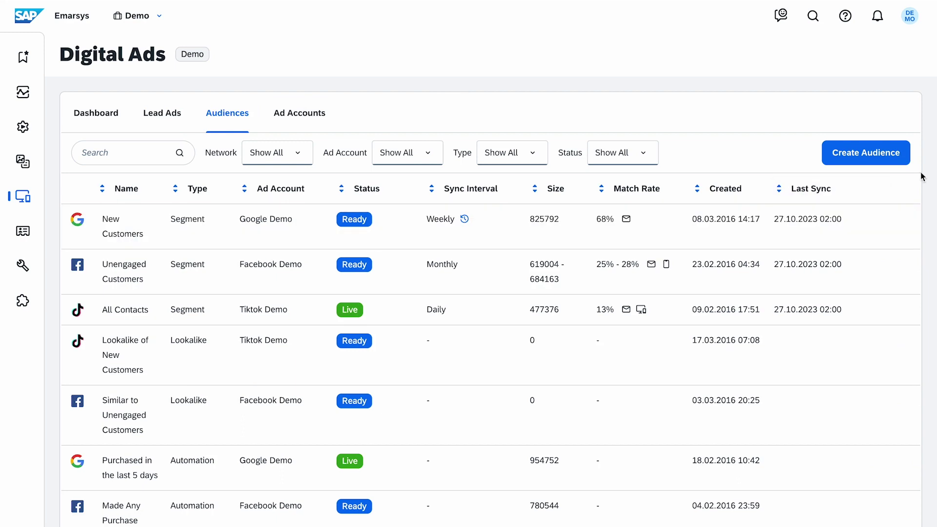
# Start a new Facebook audience and review the Automation, Segment and Lookalike type options.
pyautogui.click(893, 157)
pyautogui.click(600, 262)
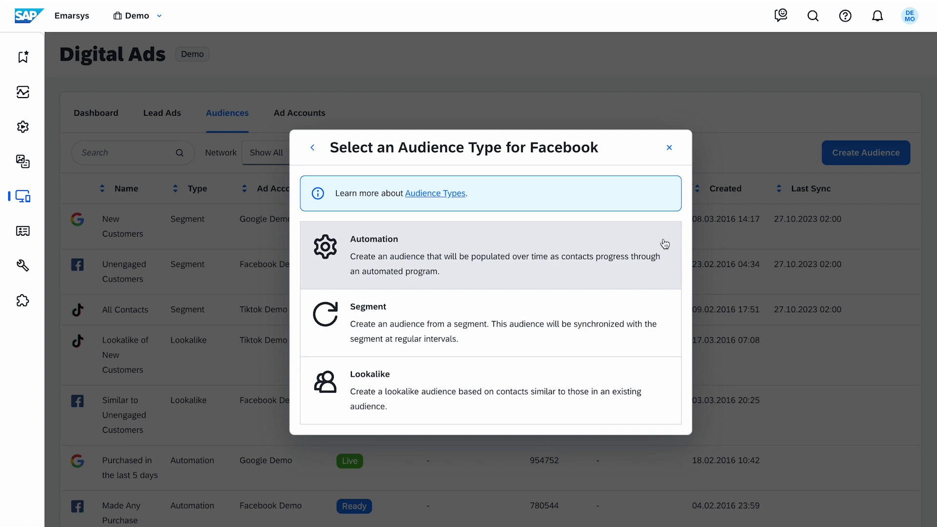
pyautogui.click(648, 312)
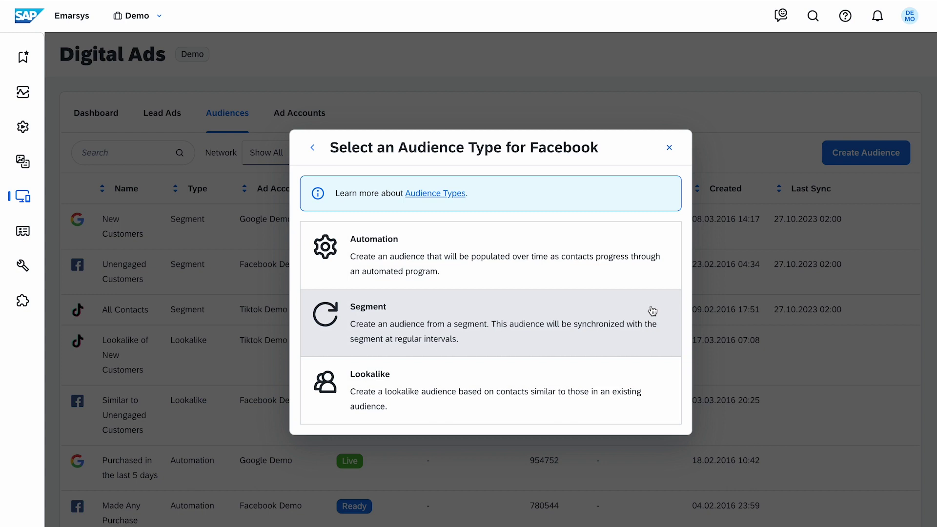
pyautogui.click(655, 376)
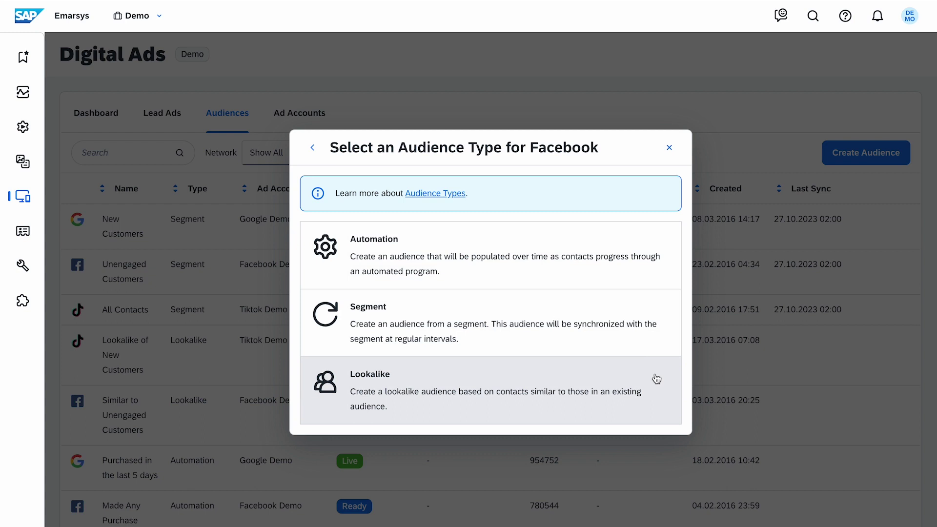
# Create an Automation audience named 'Convert Hot Leads', described as targeting leads likely to make a first purchase.
pyautogui.click(640, 287)
pyautogui.click(517, 244)
pyautogui.write('Convert Hot Leads')
pyautogui.press('Tab')
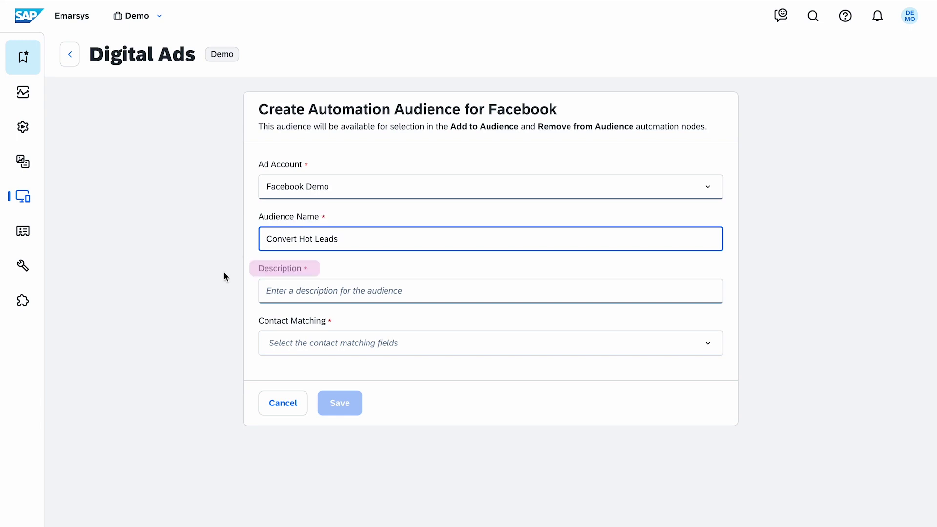
pyautogui.write('Targeting leads who are likely convert and drive their first purchase')
# Match contacts on Email and save the Facebook audience.
pyautogui.click(341, 342)
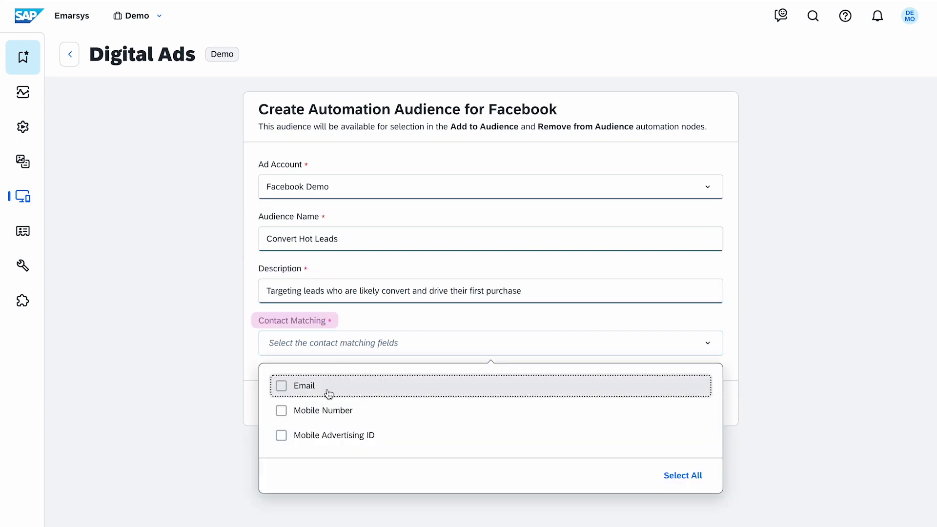
pyautogui.click(326, 388)
pyautogui.click(762, 385)
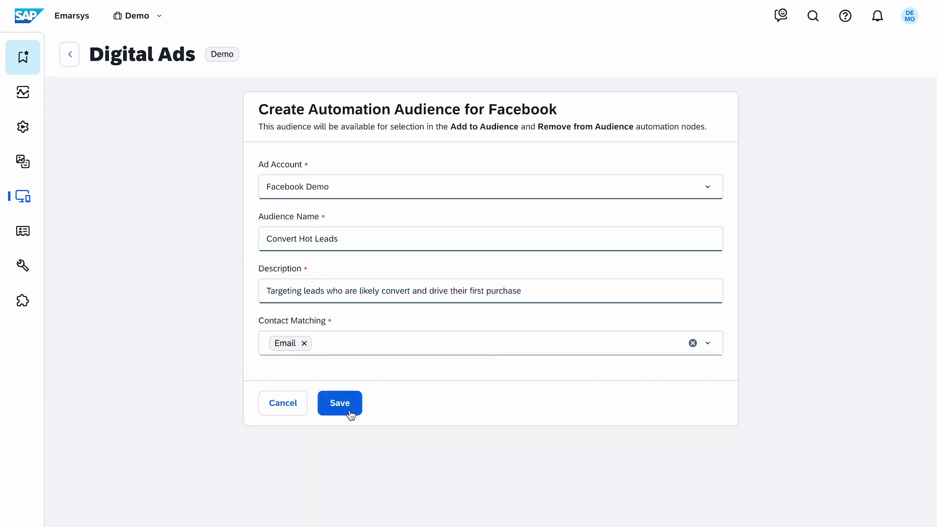
pyautogui.click(354, 412)
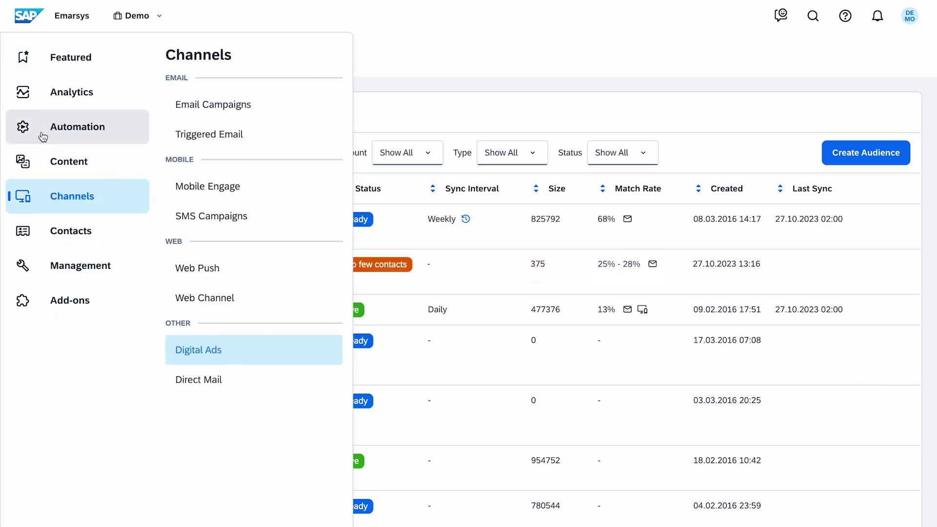
# Go to Automation Programs and open the Convert Hot Leads program for editing.
pyautogui.click(63, 141)
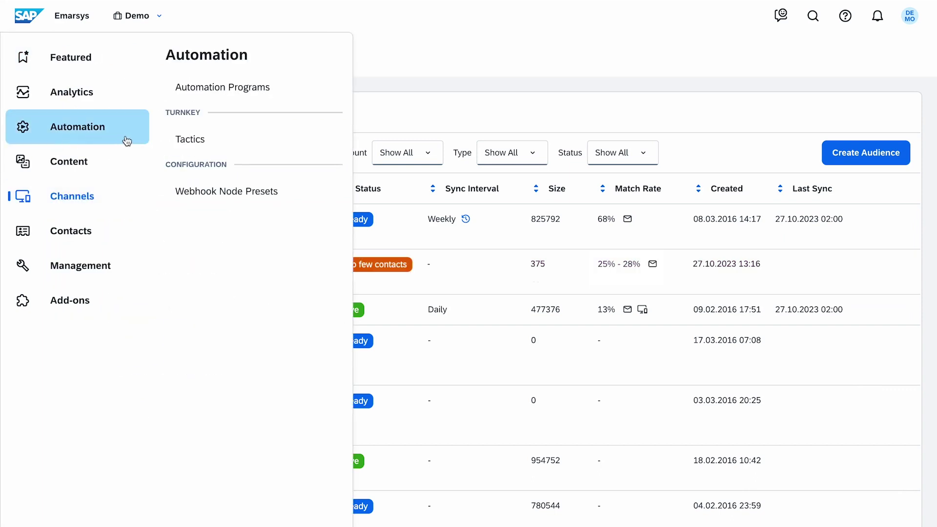
pyautogui.click(314, 92)
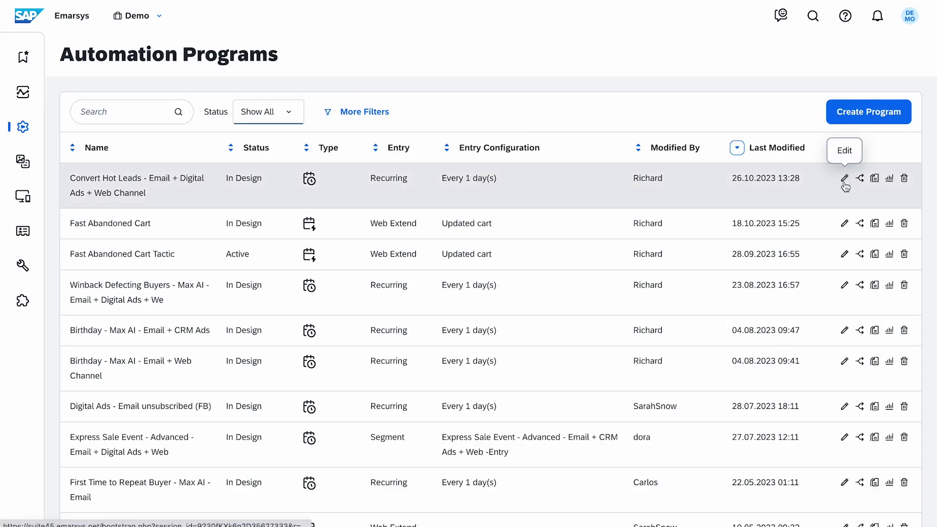
pyautogui.click(845, 179)
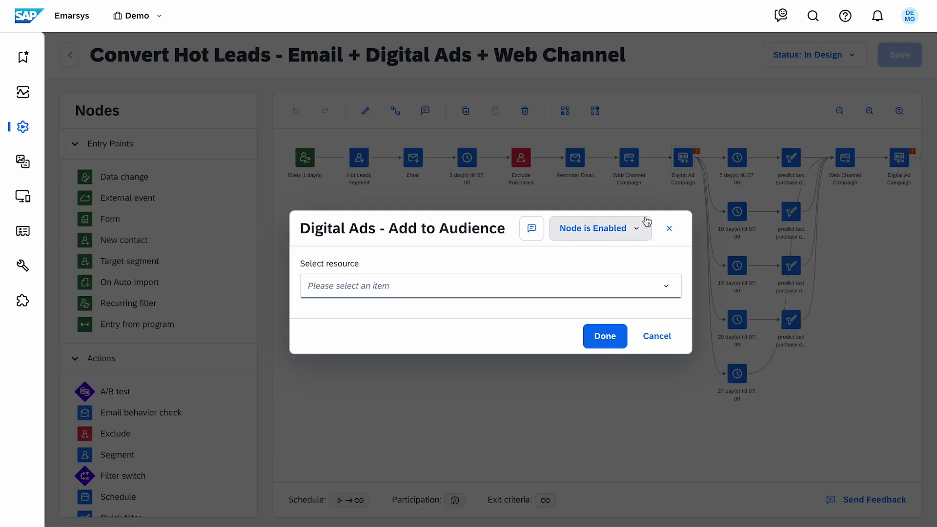
# Set the Add to Audience node to the Convert Hot Leads (Facebook) audience.
pyautogui.click(430, 292)
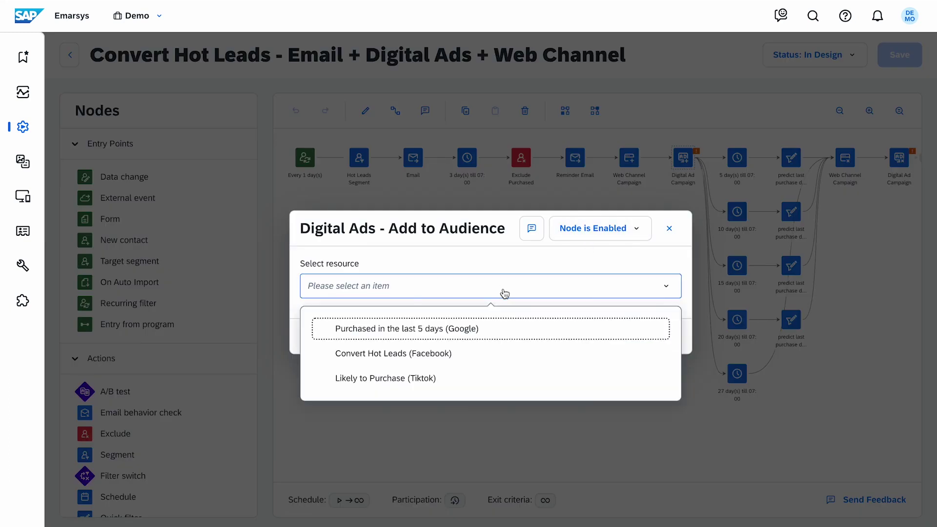
pyautogui.click(532, 352)
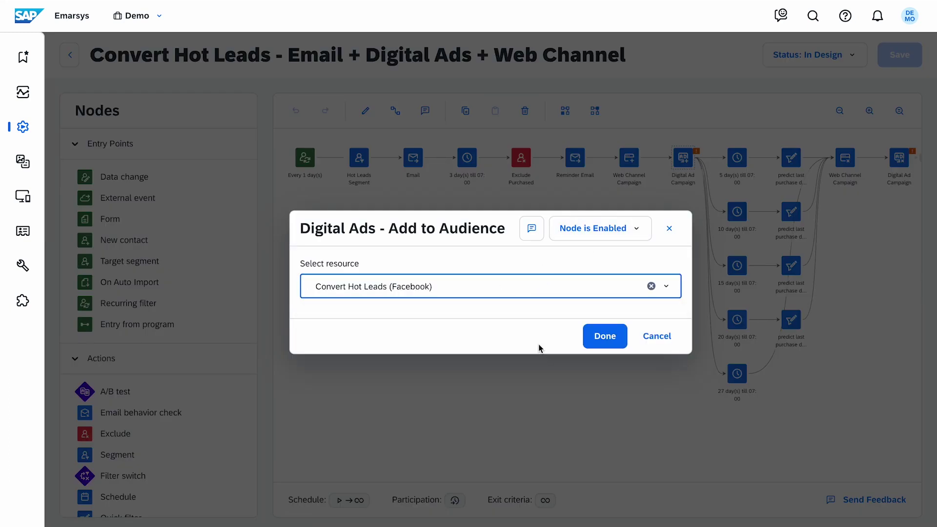
pyautogui.click(595, 346)
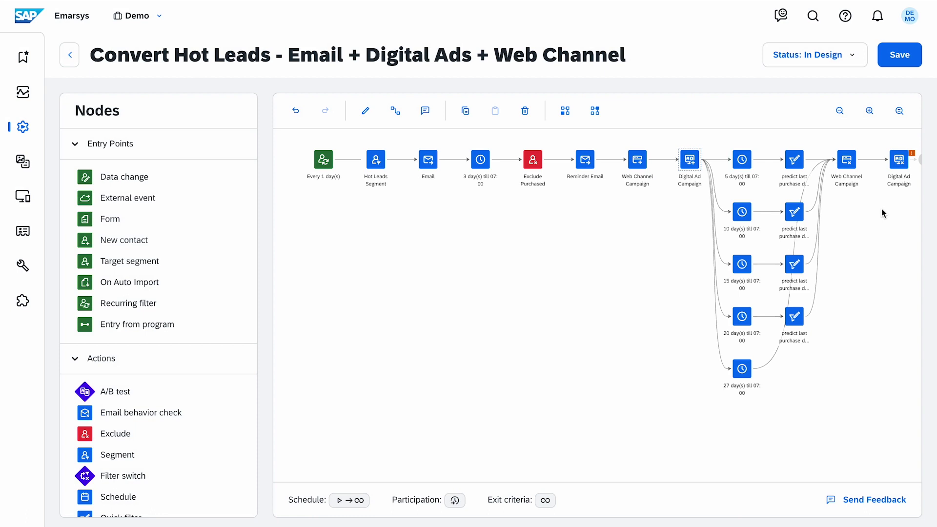
# Point the last Remove from Audience node at Convert Hot Leads (Facebook) as well.
pyautogui.click(905, 168)
pyautogui.doubleClick(908, 171)
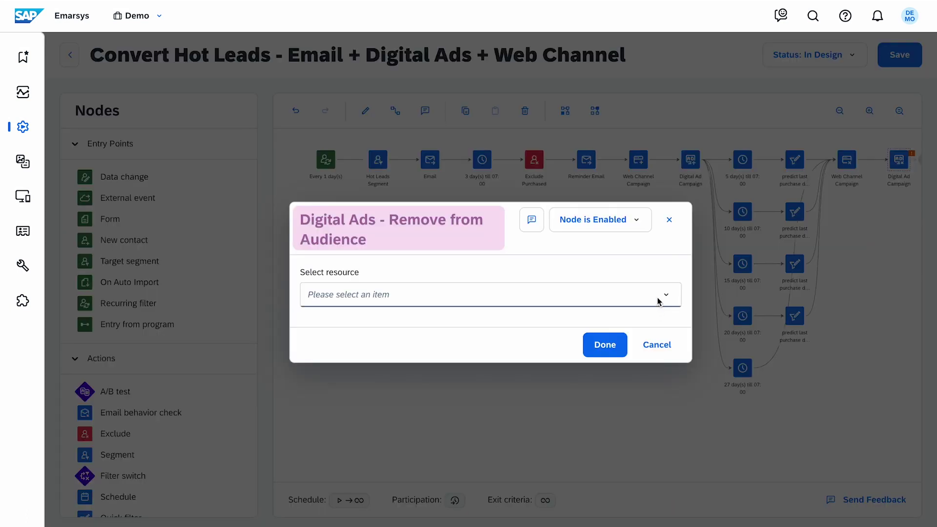
pyautogui.click(664, 296)
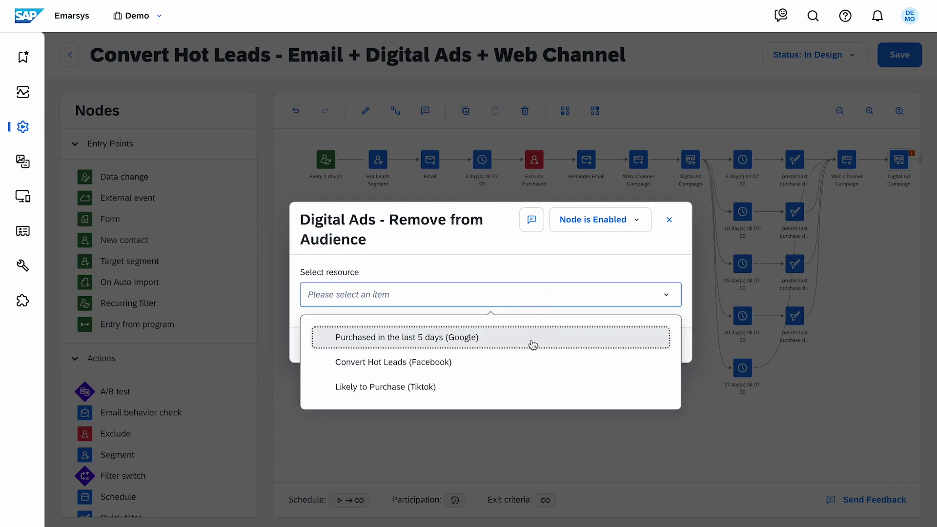
pyautogui.click(536, 364)
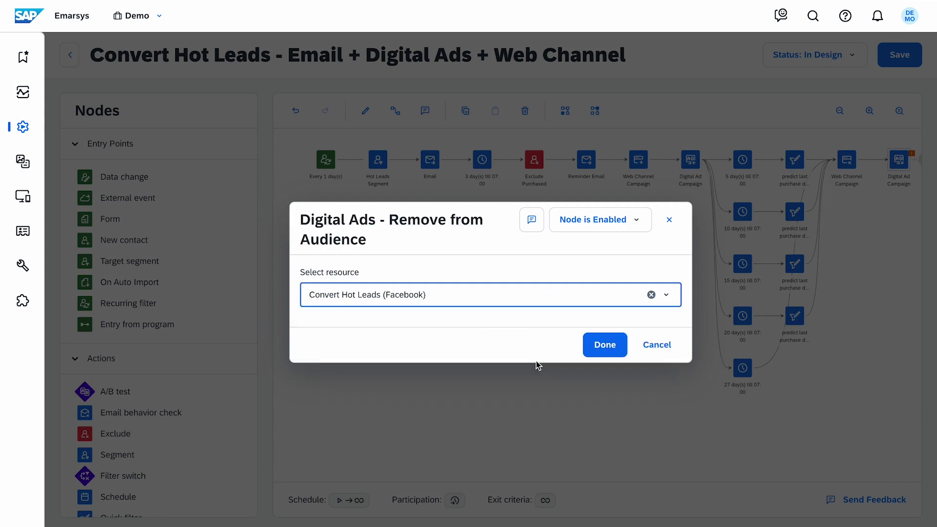
pyautogui.click(596, 348)
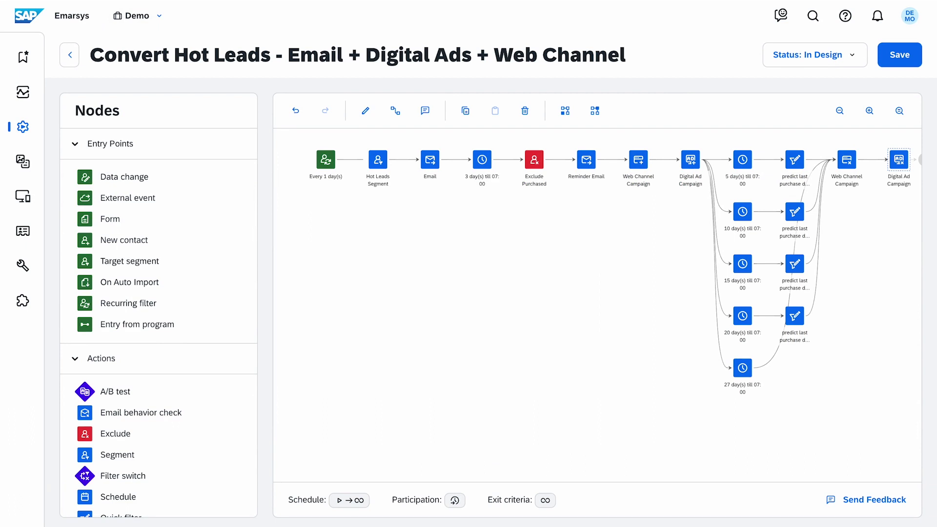
# Activate the Convert Hot Leads program from its Status menu and confirm.
pyautogui.click(851, 65)
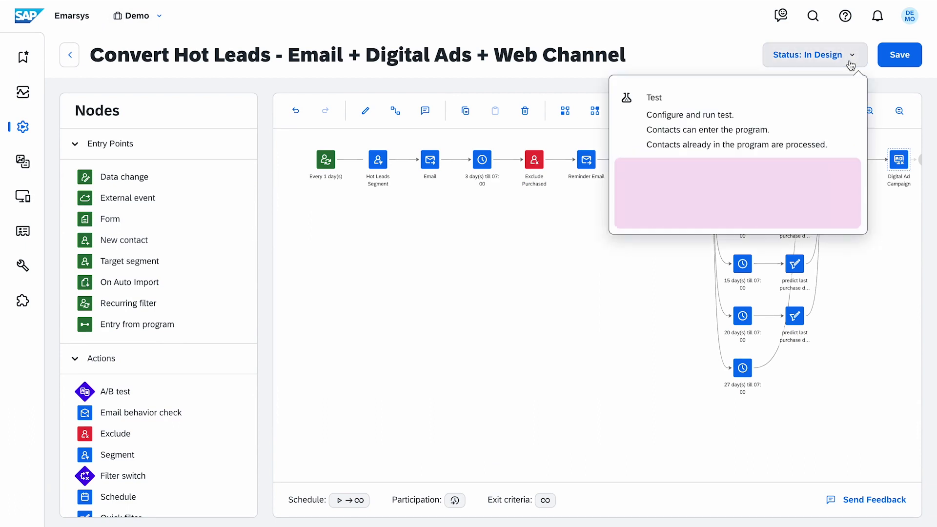
pyautogui.click(762, 181)
pyautogui.click(600, 328)
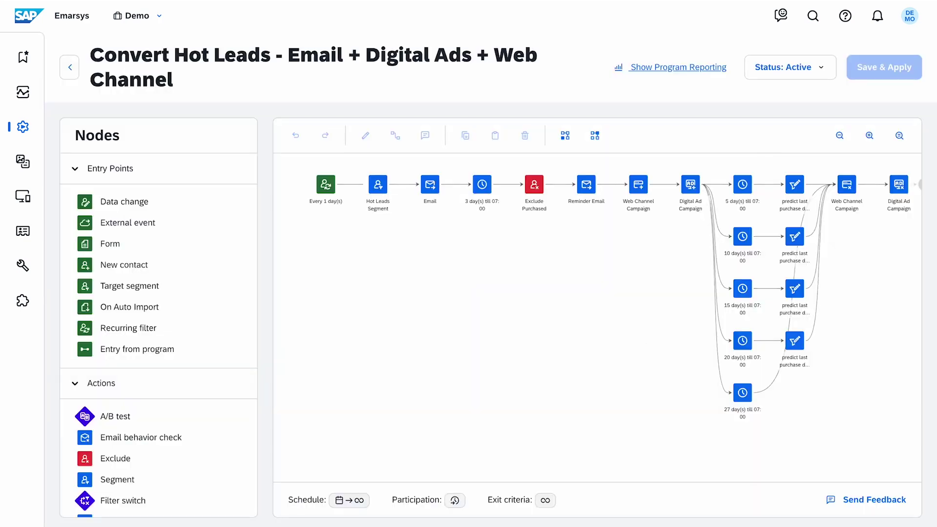
pyautogui.click(36, 203)
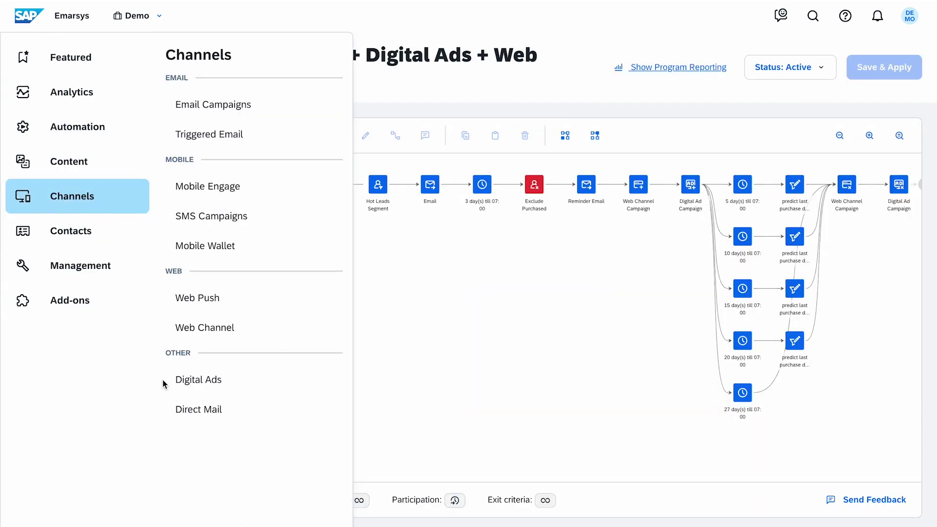
# Open the Digital Ads dashboard and inspect its network and time range filters without changing them.
pyautogui.click(282, 382)
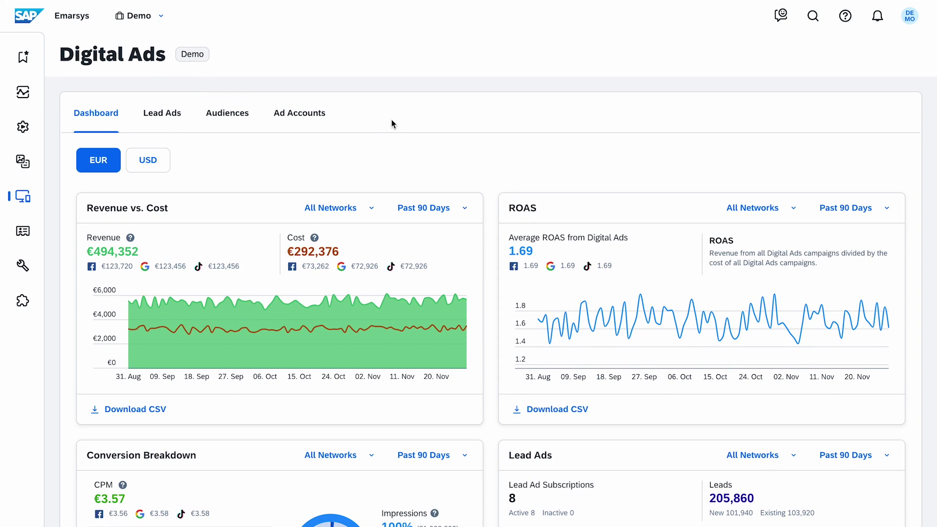
pyautogui.click(370, 211)
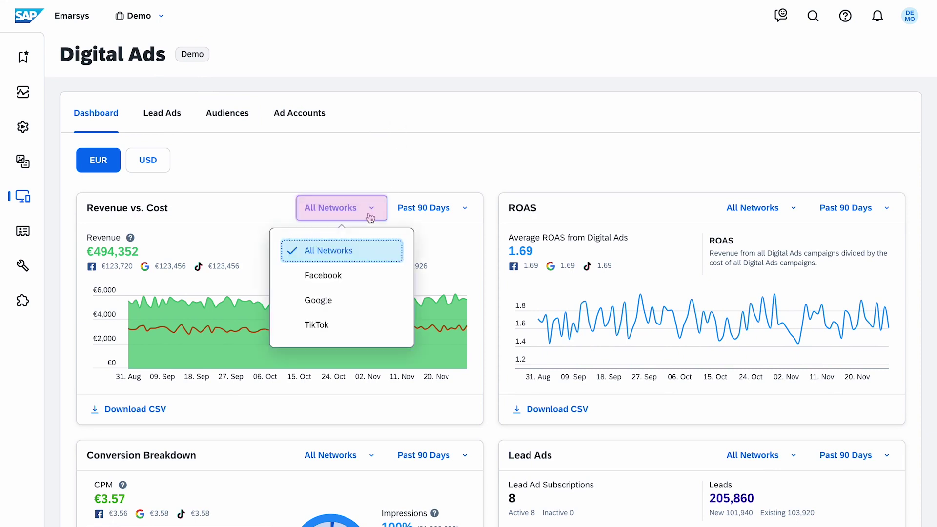
pyautogui.click(370, 215)
pyautogui.click(464, 210)
pyautogui.click(466, 212)
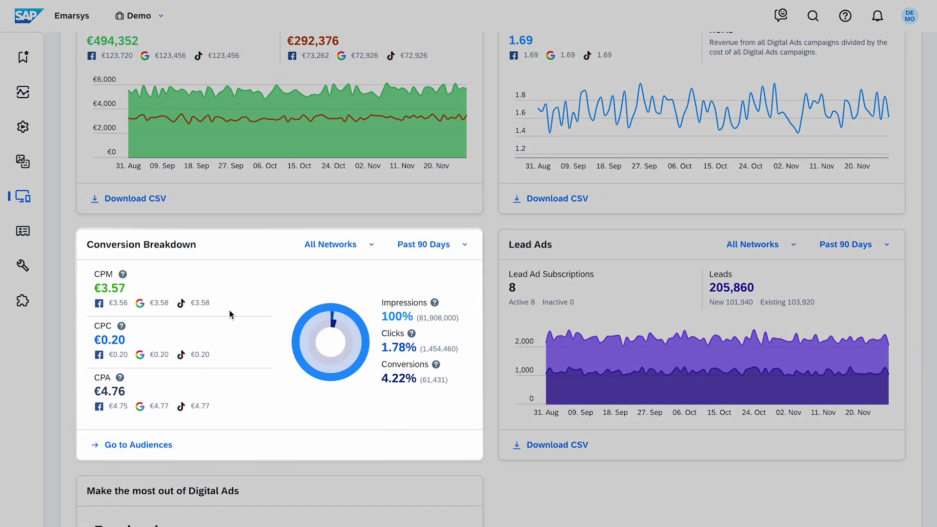
# Open the Convert Hot Leads audience report: 27564 audience size, 52% match rate, 9.99x ROAS.
pyautogui.moveTo(126, 276)
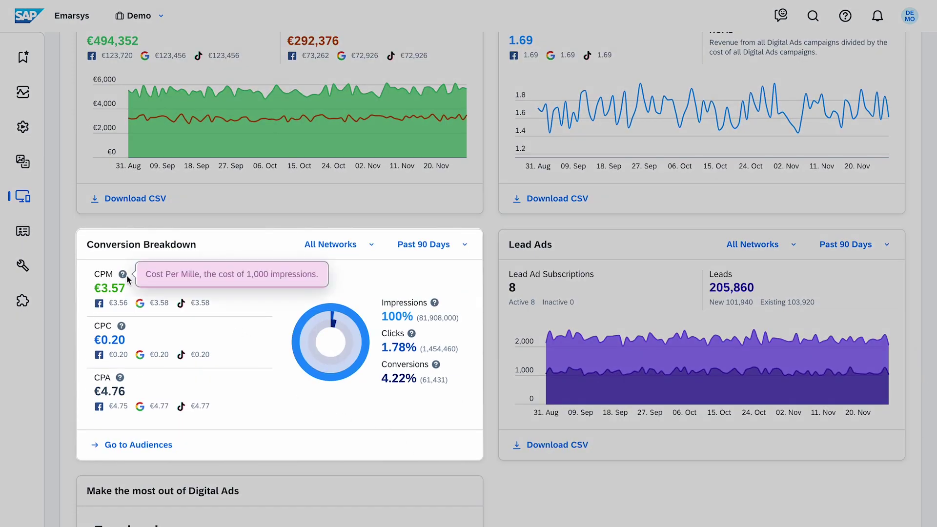
pyautogui.moveTo(123, 330)
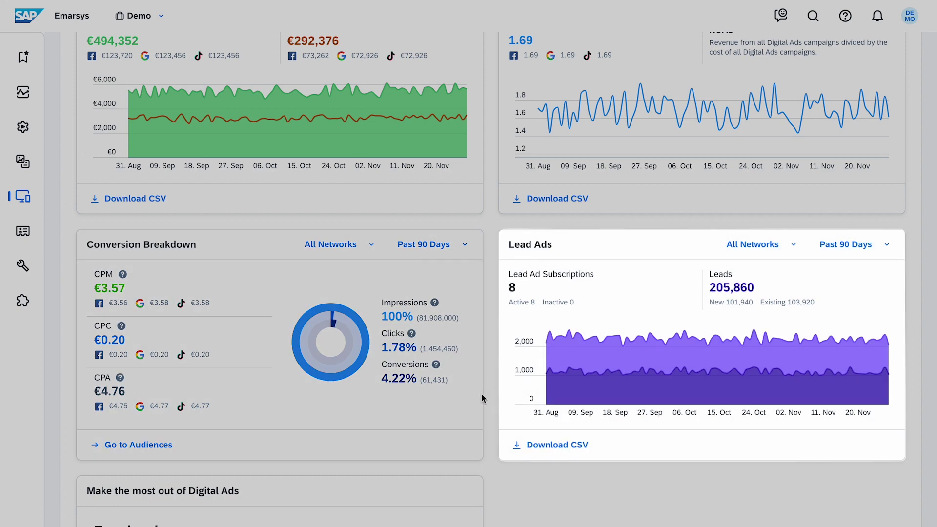
pyautogui.moveTo(630, 386)
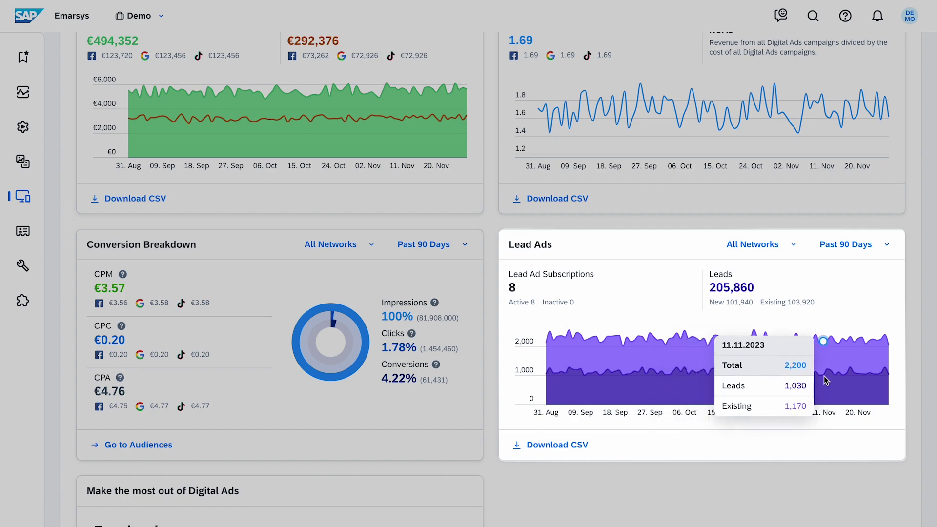
pyautogui.scroll(-8, 900, 382)
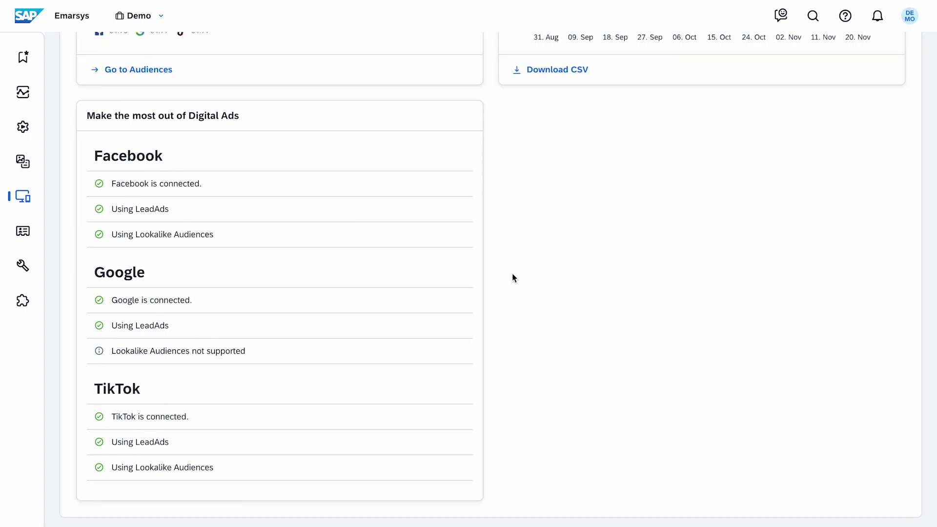
pyautogui.scroll(15, 512, 274)
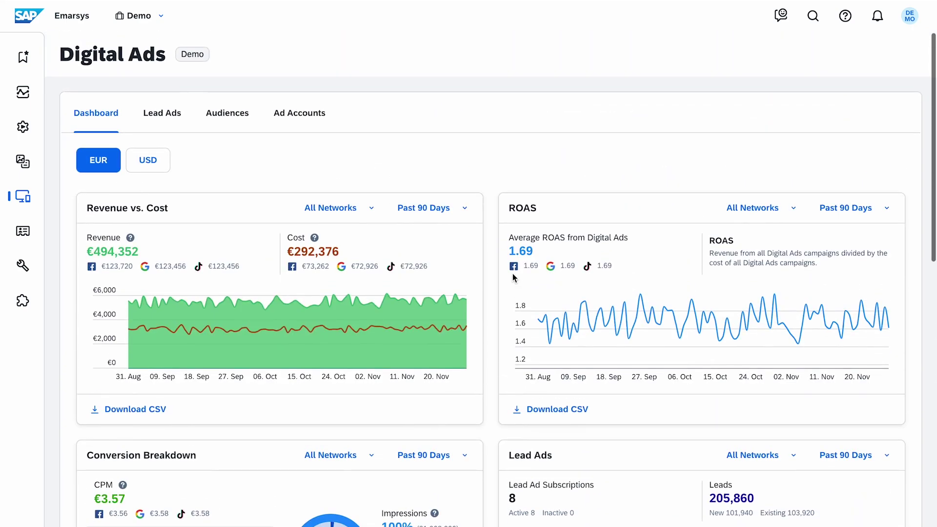
pyautogui.click(234, 134)
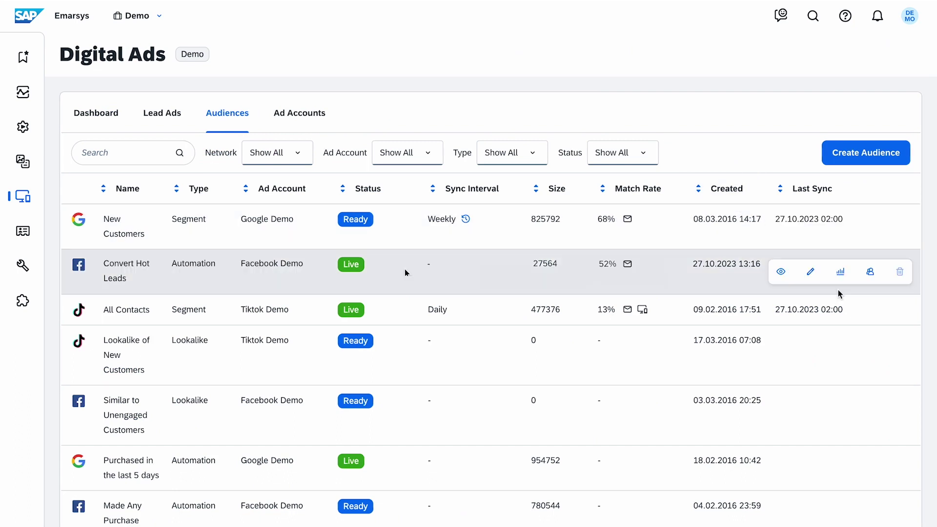
pyautogui.click(838, 272)
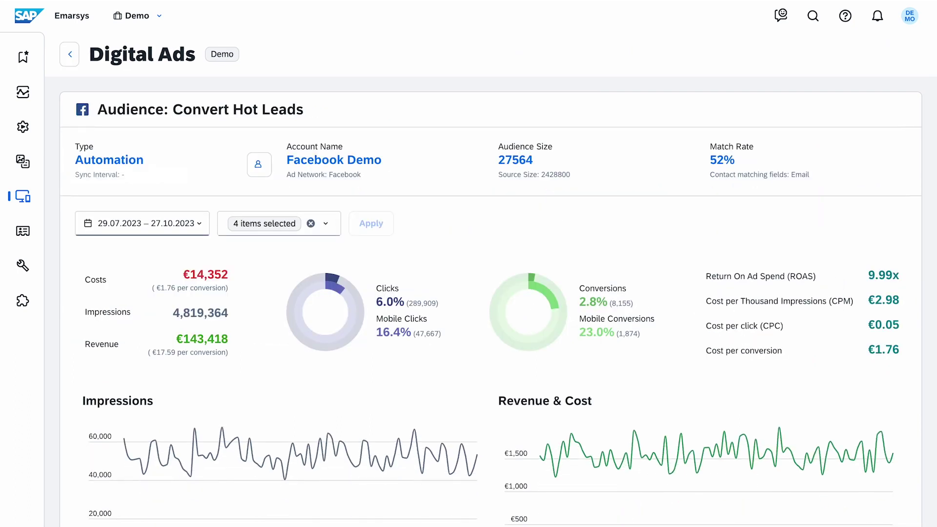